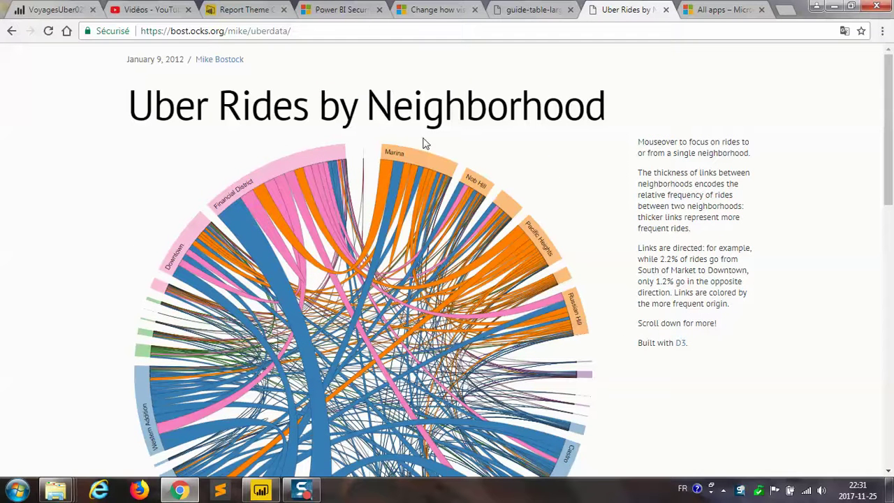
Examine the Uber Rides by Neighborhood chord diagram and the ride shares between Financial District and South Of Market
{"action": "left_click_drag", "start_coordinate": [130, 114], "coordinate": [331, 116]}
{"action": "left_click", "coordinate": [403, 119]}
{"action": "scroll", "coordinate": [609, 246], "scroll_direction": "down", "scroll_amount": 2}
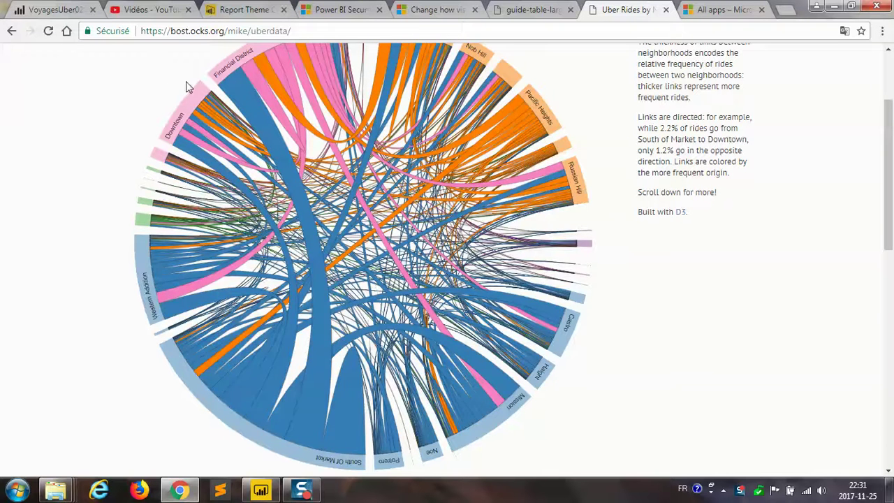
{"action": "mouse_move", "coordinate": [223, 76]}
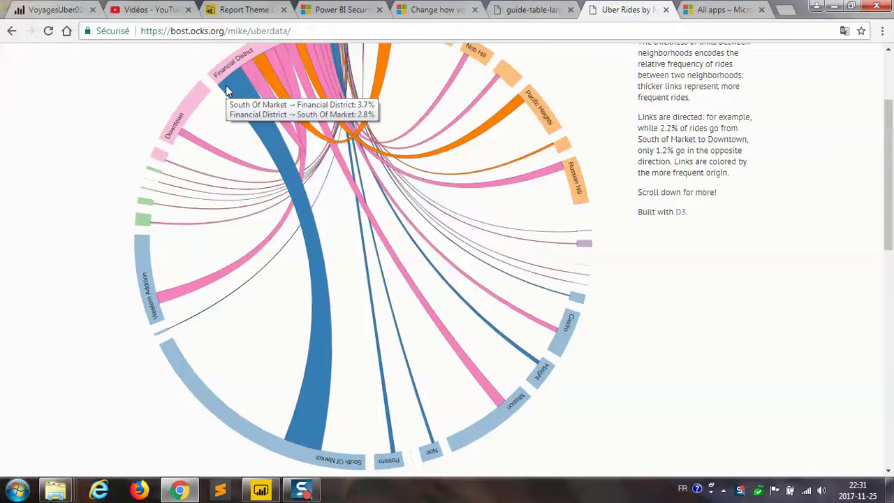
{"action": "scroll", "coordinate": [166, 76], "scroll_direction": "up", "scroll_amount": 2}
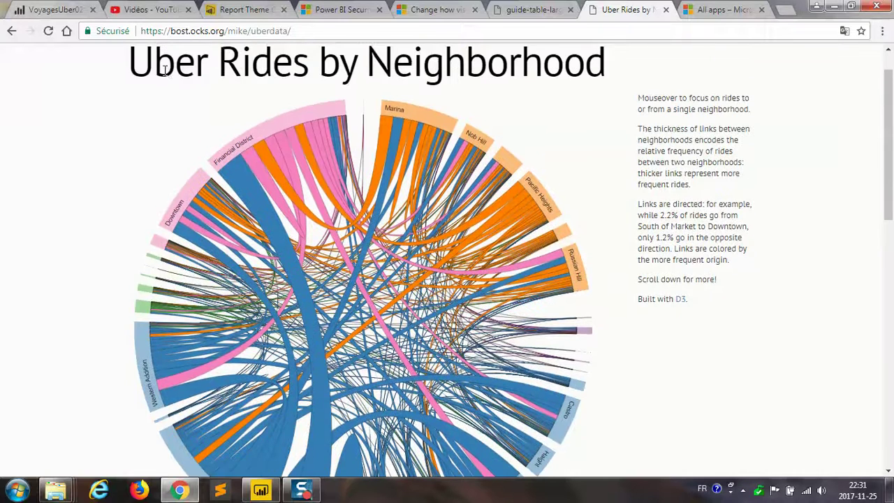
Search Microsoft AppSource for "chord" and review the overview page of the Chord visual
{"action": "left_click", "coordinate": [727, 9]}
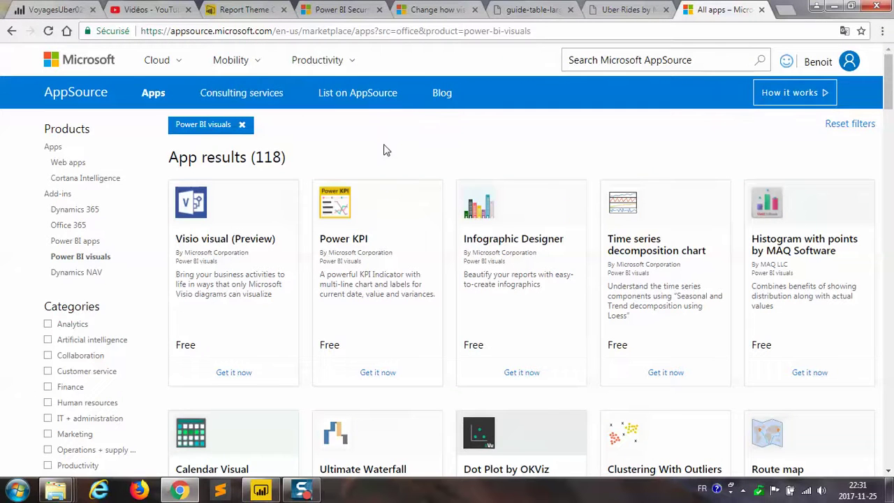
{"action": "left_click", "coordinate": [581, 63]}
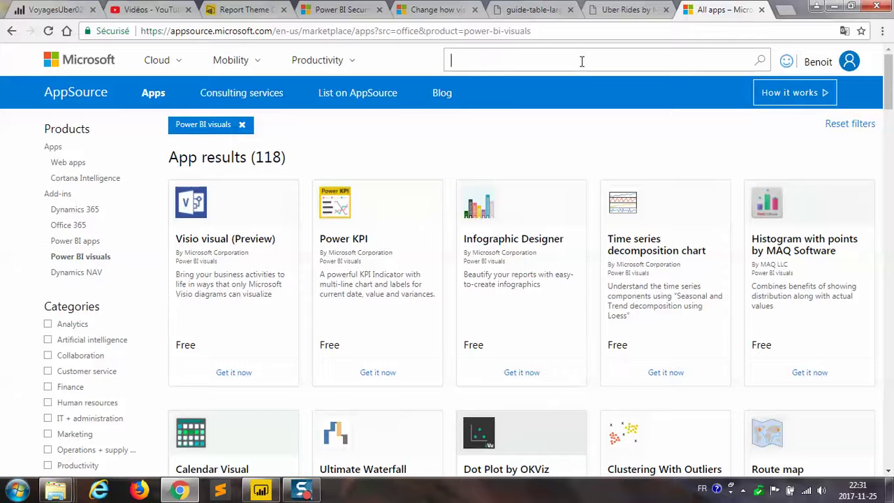
{"action": "type", "text": "chord"}
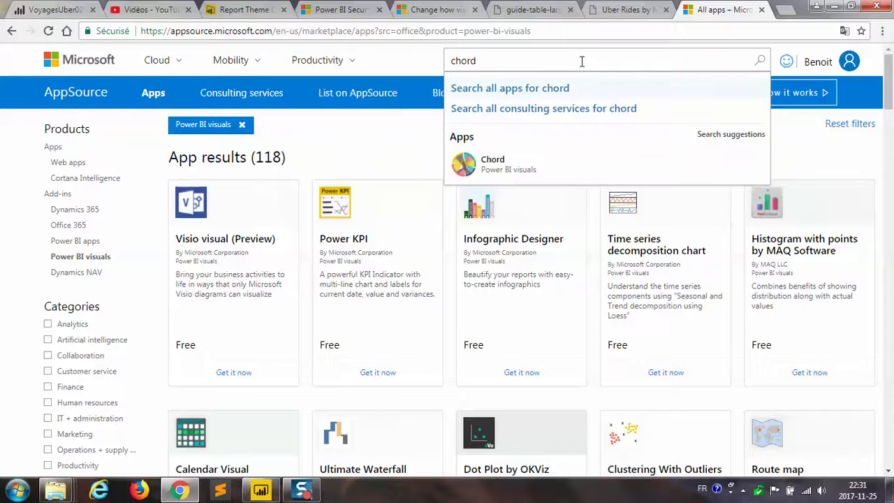
{"action": "left_click", "coordinate": [504, 162]}
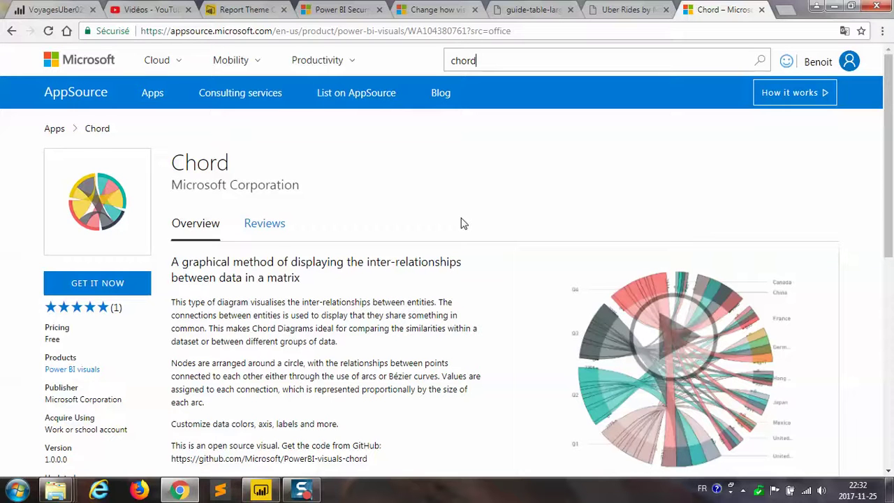
{"action": "scroll", "coordinate": [461, 223], "scroll_direction": "down", "scroll_amount": 1}
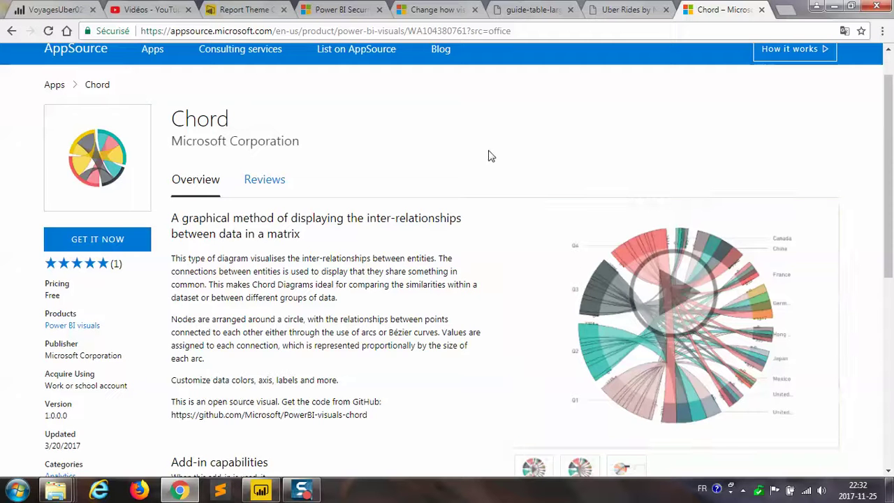
{"action": "scroll", "coordinate": [490, 156], "scroll_direction": "down", "scroll_amount": 2}
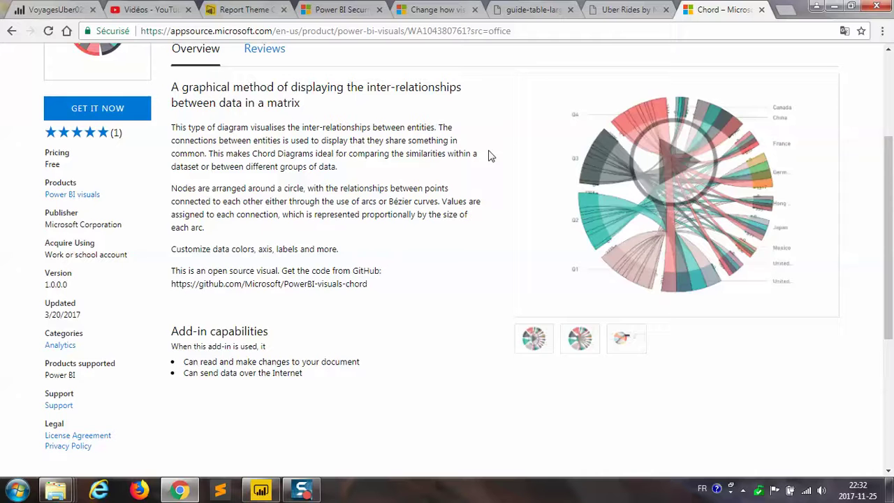
{"action": "scroll", "coordinate": [491, 156], "scroll_direction": "up", "scroll_amount": 3}
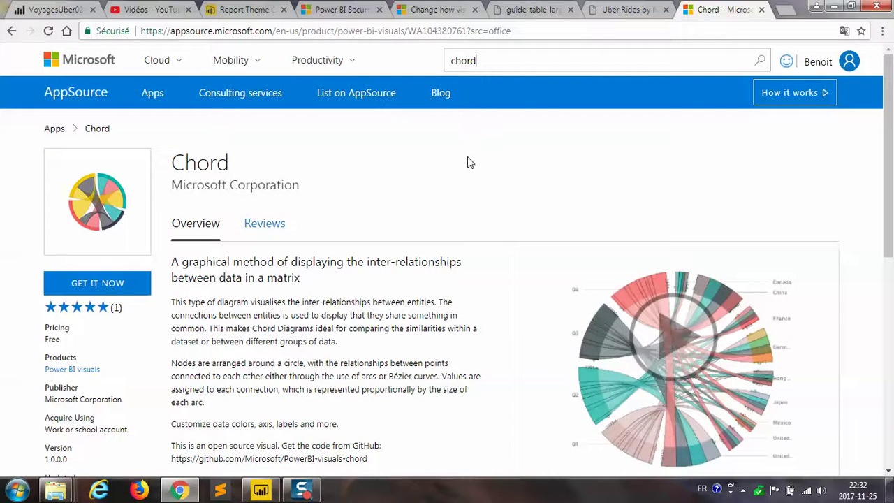
Switch to Power BI Desktop and inspect the uber-matrix table's data before returning to the report page
{"action": "left_click", "coordinate": [261, 490]}
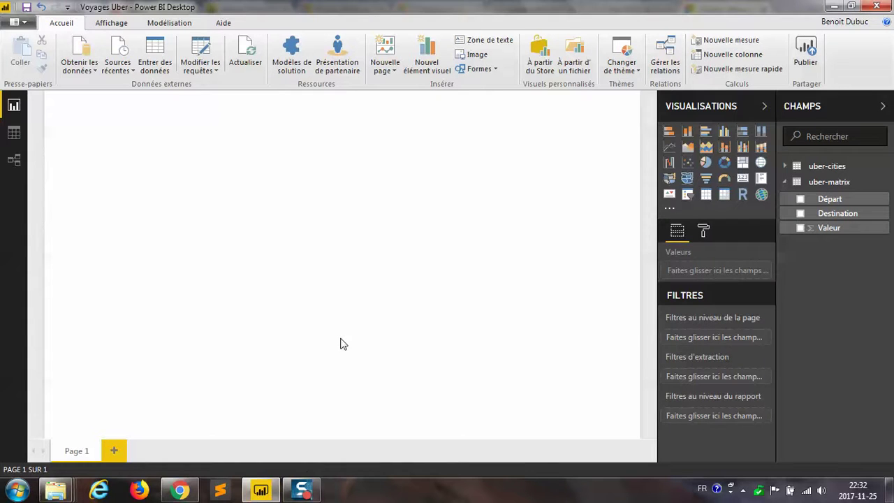
{"action": "left_click", "coordinate": [14, 133]}
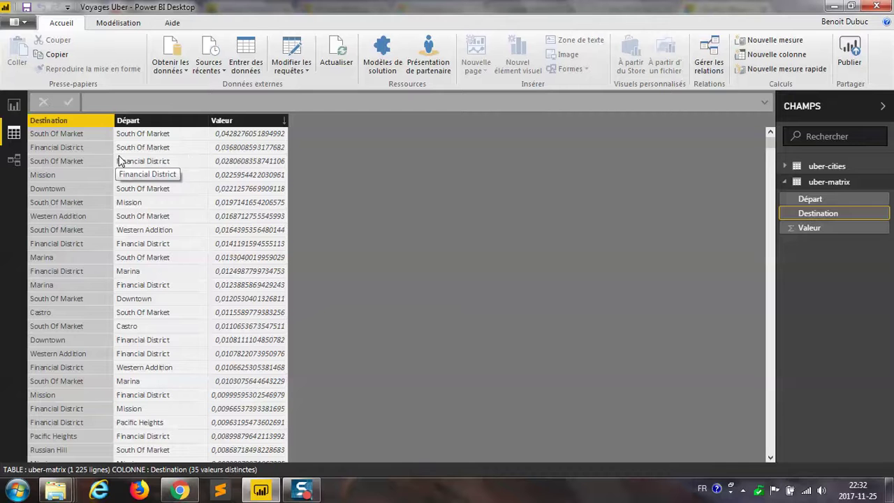
{"action": "left_click", "coordinate": [14, 105]}
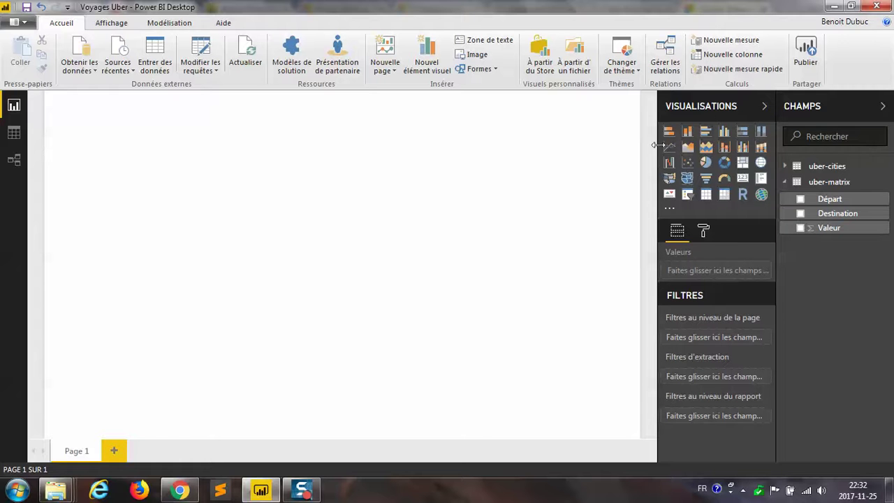
{"action": "left_click", "coordinate": [670, 211]}
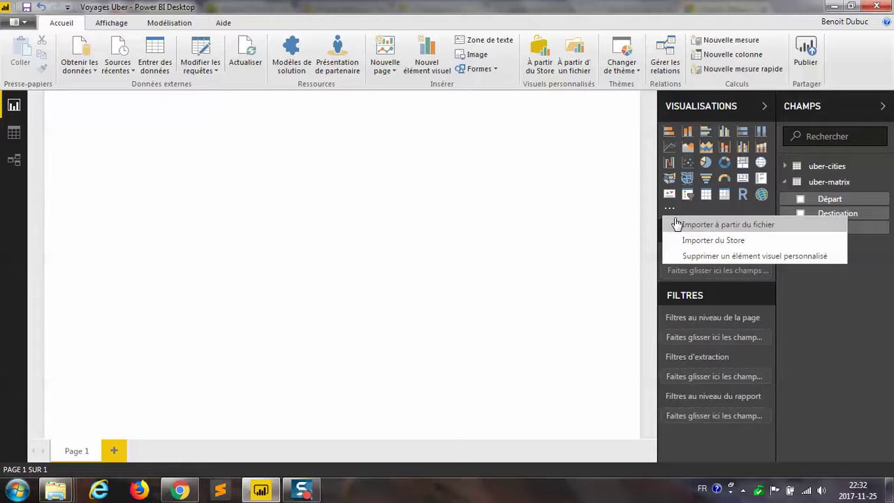
{"action": "left_click", "coordinate": [677, 224]}
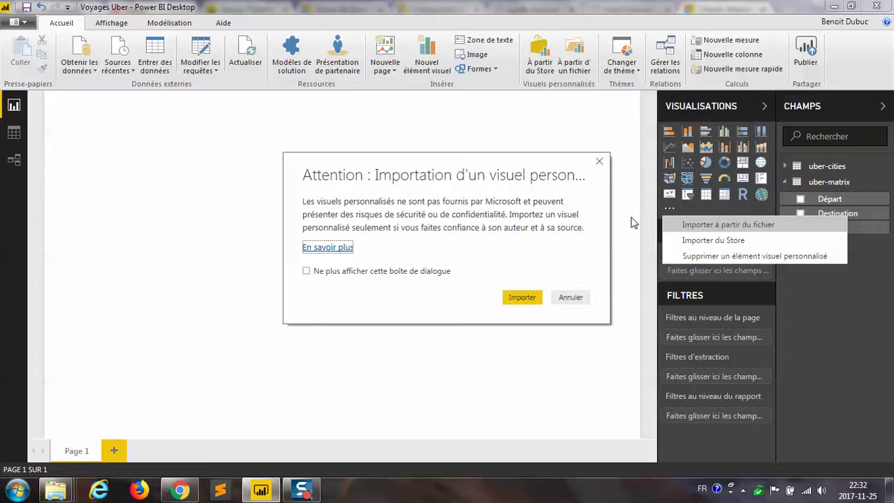
{"action": "left_click", "coordinate": [523, 299]}
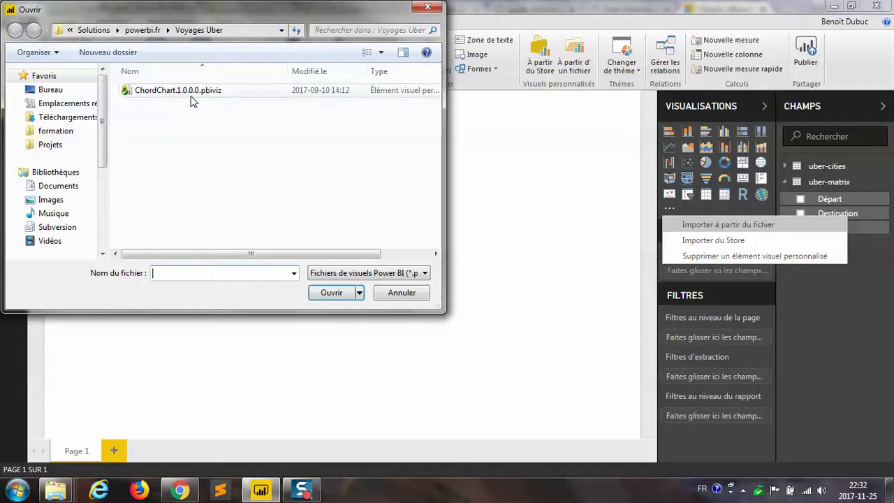
{"action": "left_click", "coordinate": [428, 7]}
Find the Chord custom visual in the store by searching "chord" and import it into the report
{"action": "left_click", "coordinate": [669, 208]}
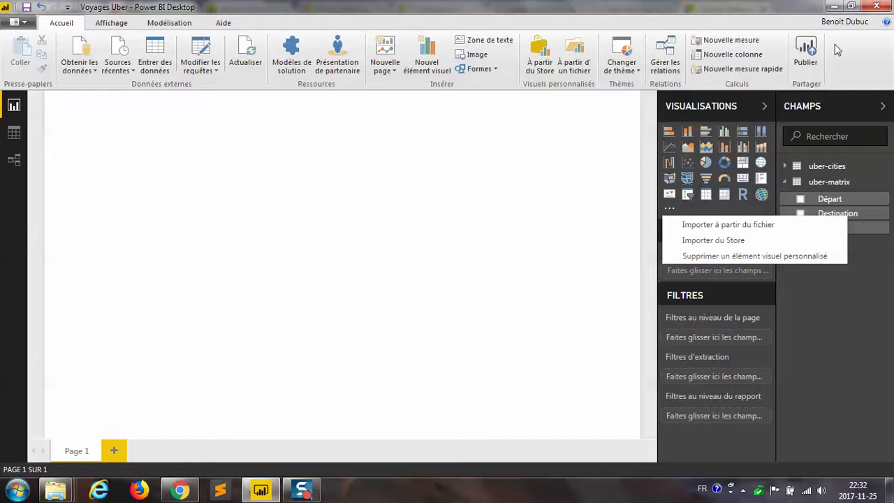
{"action": "left_click", "coordinate": [719, 241]}
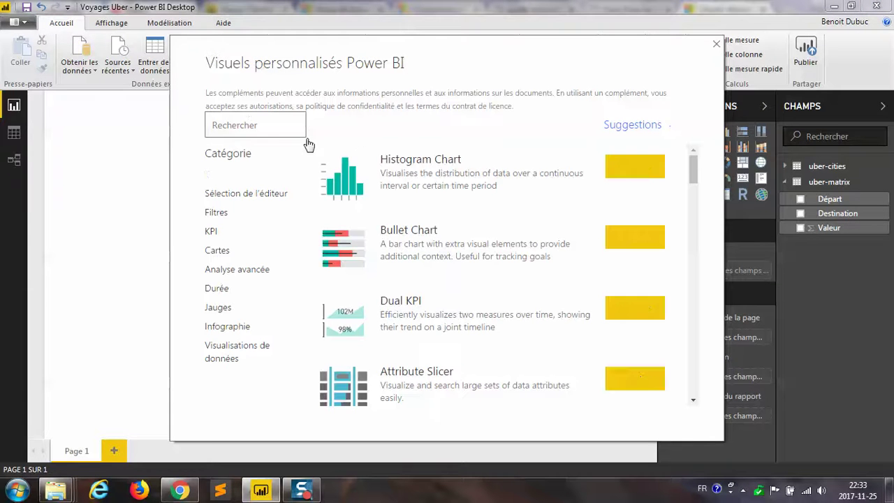
{"action": "left_click", "coordinate": [253, 121]}
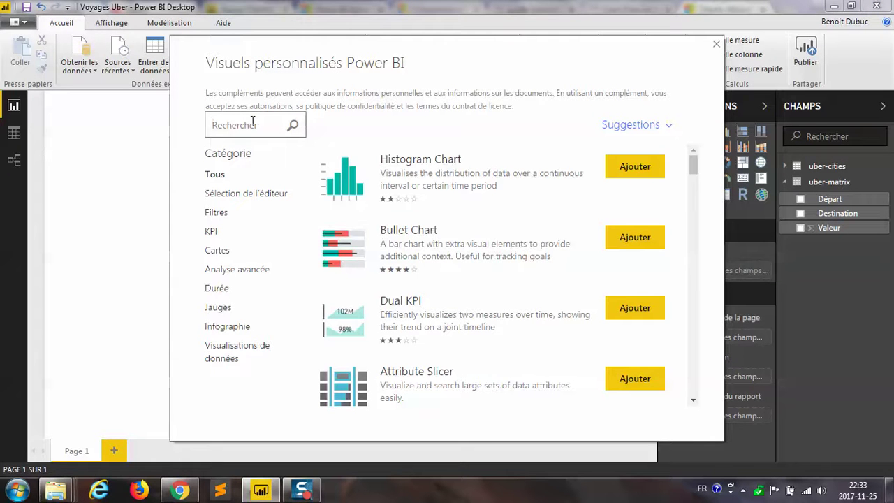
{"action": "type", "text": "chord"}
{"action": "key", "text": "Return"}
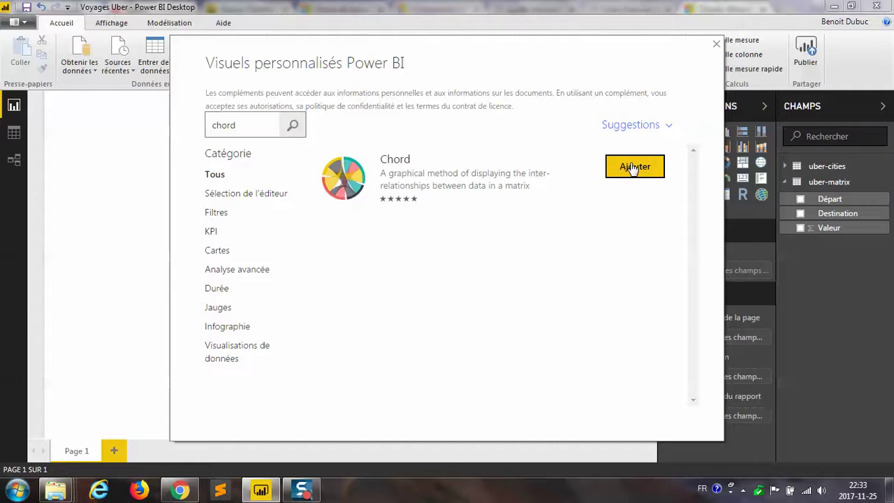
{"action": "left_click", "coordinate": [632, 168]}
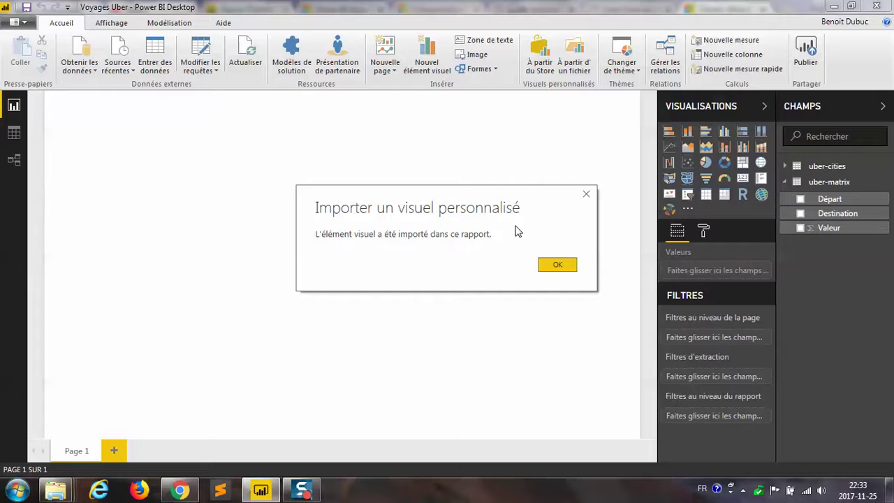
{"action": "left_click", "coordinate": [557, 266]}
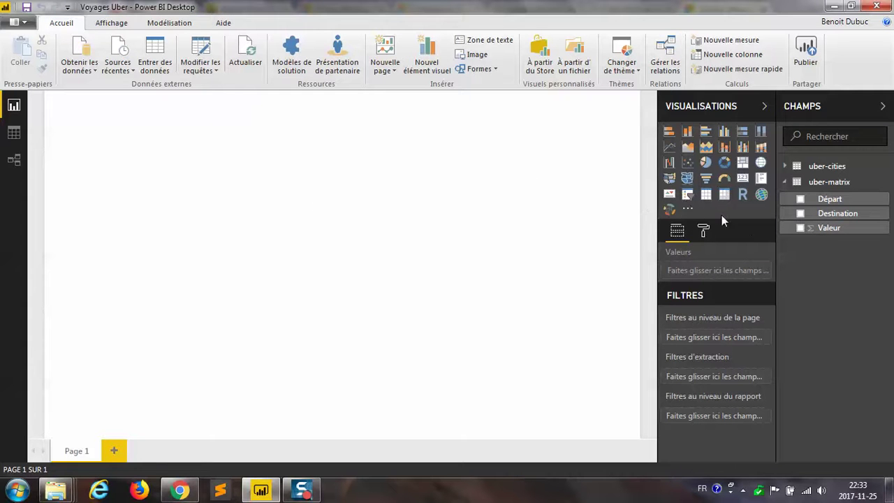
Add a Chord visual enlarged over most of the page, with Départ as From, Destination as To and Valeur as Values
{"action": "left_click", "coordinate": [670, 211]}
{"action": "left_click_drag", "start_coordinate": [175, 239], "coordinate": [551, 419]}
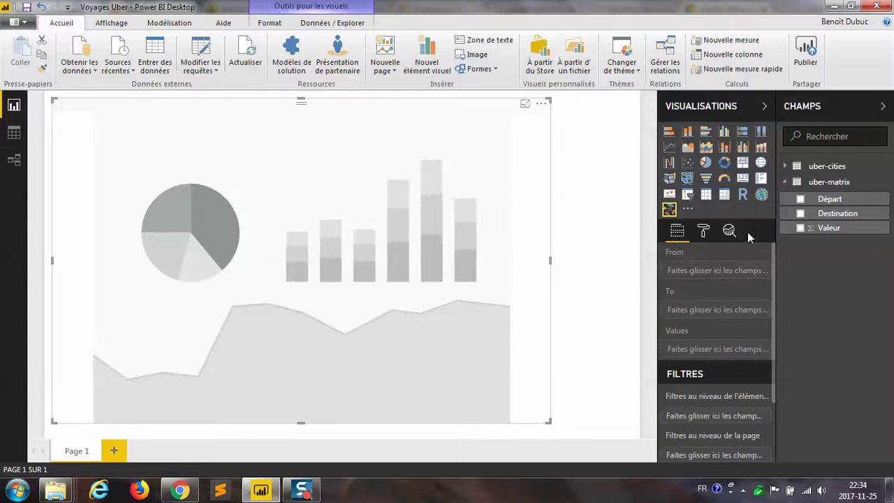
{"action": "left_click", "coordinate": [801, 199]}
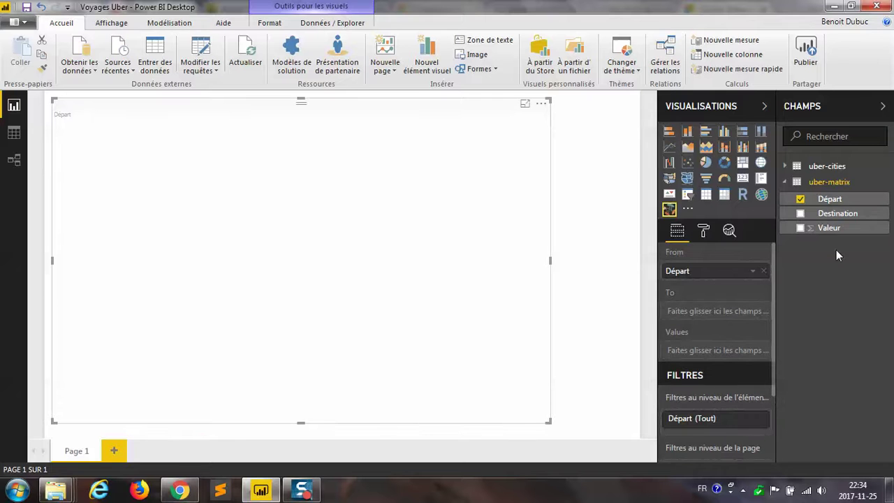
{"action": "left_click", "coordinate": [801, 213]}
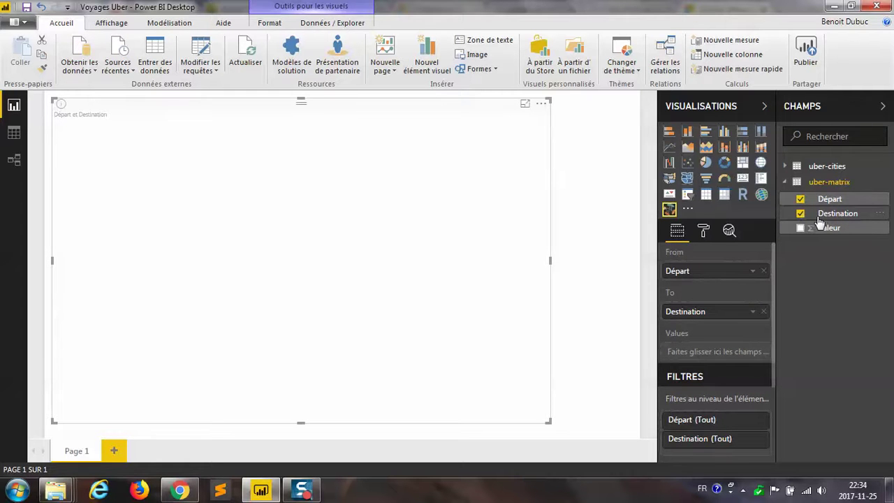
{"action": "left_click", "coordinate": [800, 228]}
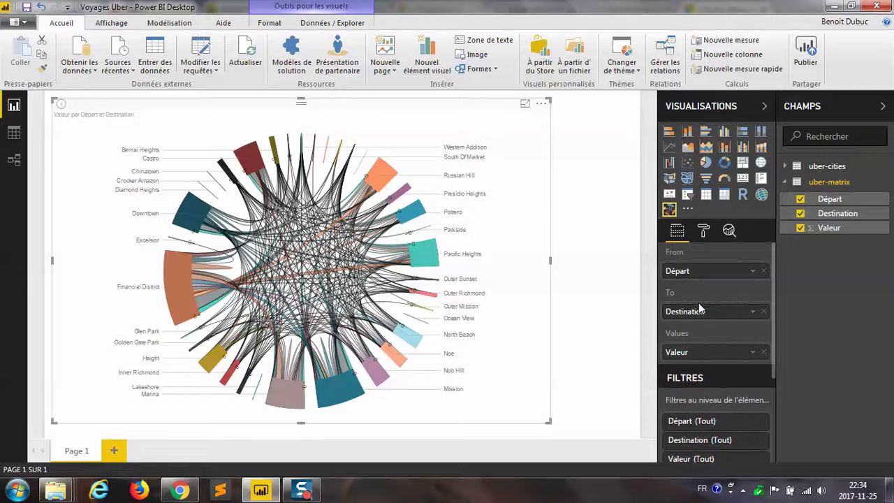
Filter the chord visual to show only items whose Valeur is greater than (est supérieur à) 0.0005
{"action": "scroll", "coordinate": [760, 363], "scroll_direction": "down", "scroll_amount": 3}
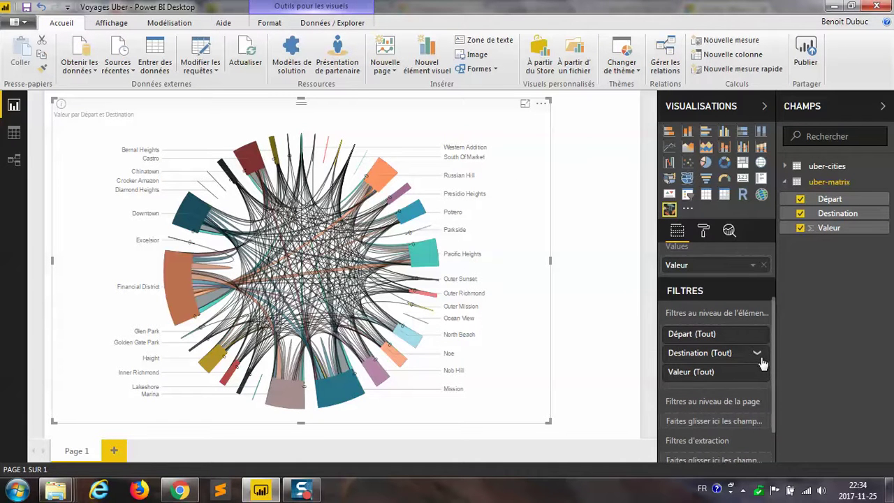
{"action": "left_click", "coordinate": [758, 374]}
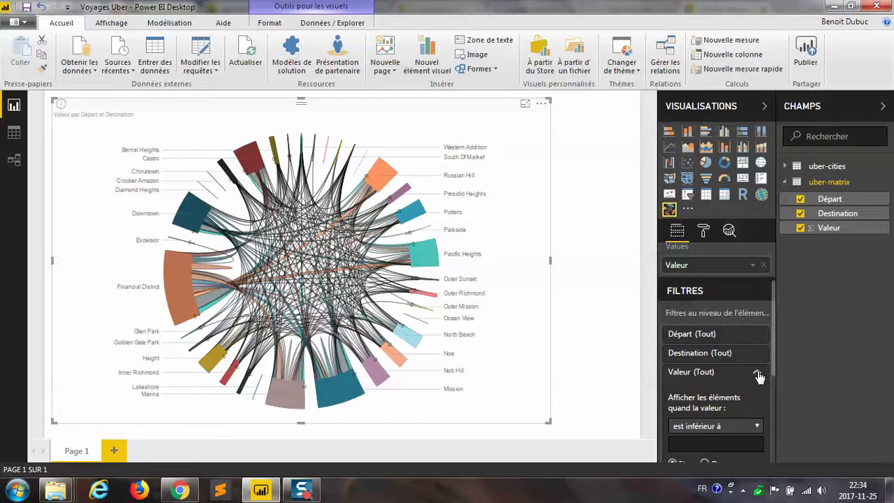
{"action": "left_click", "coordinate": [729, 425]}
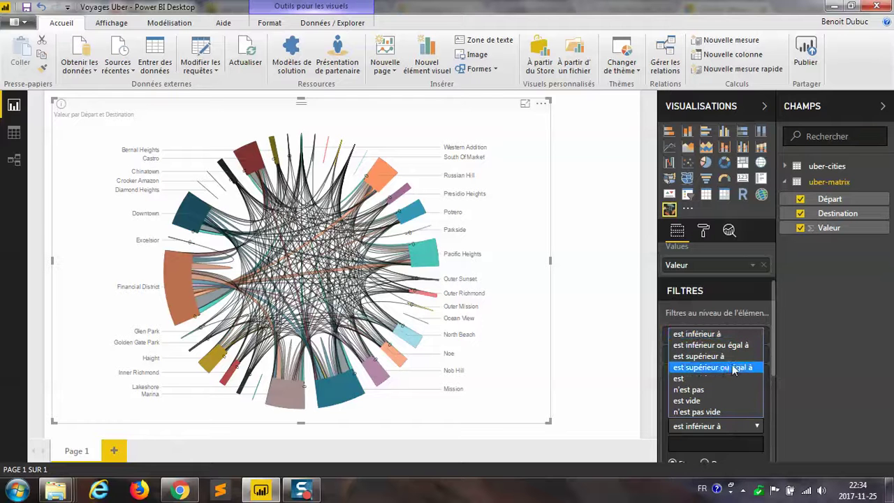
{"action": "left_click", "coordinate": [730, 357]}
{"action": "left_click", "coordinate": [710, 444]}
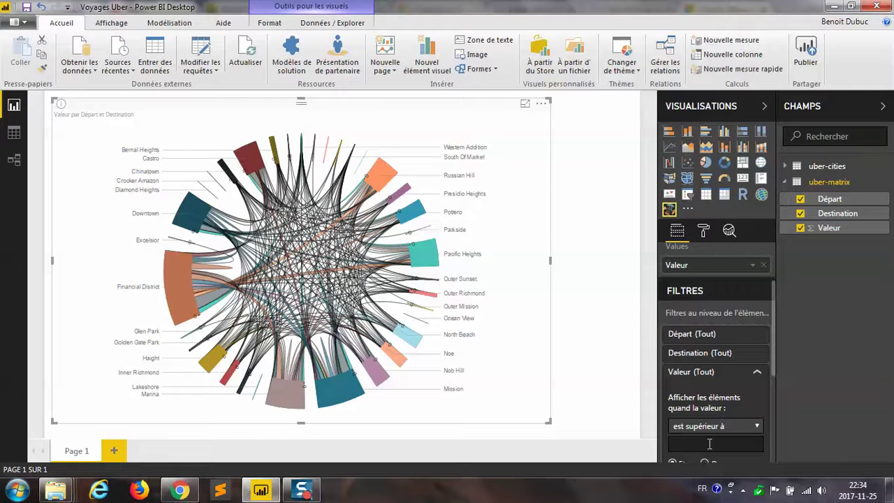
{"action": "type", "text": "0.0005"}
{"action": "key", "text": "Return"}
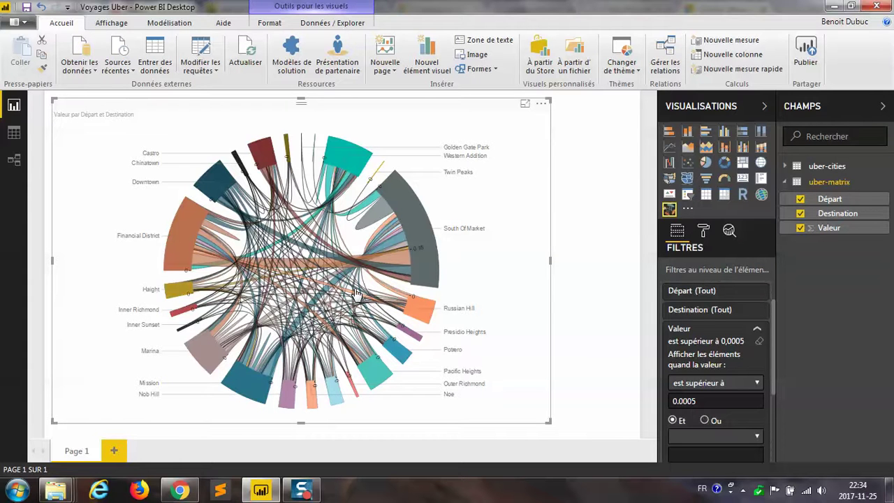
Compare the South Of Market–Downtown values in the report's chord visual with the original Uber Rides page in Chrome
{"action": "left_click", "coordinate": [183, 491]}
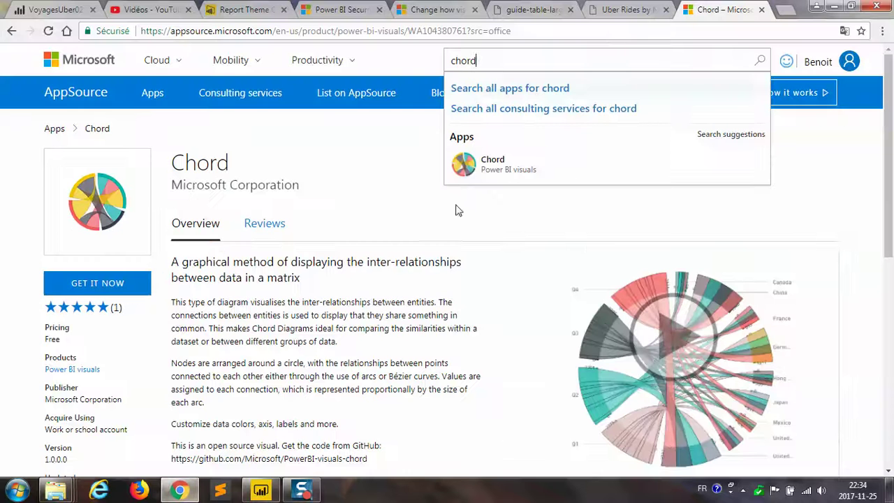
{"action": "left_click", "coordinate": [621, 10]}
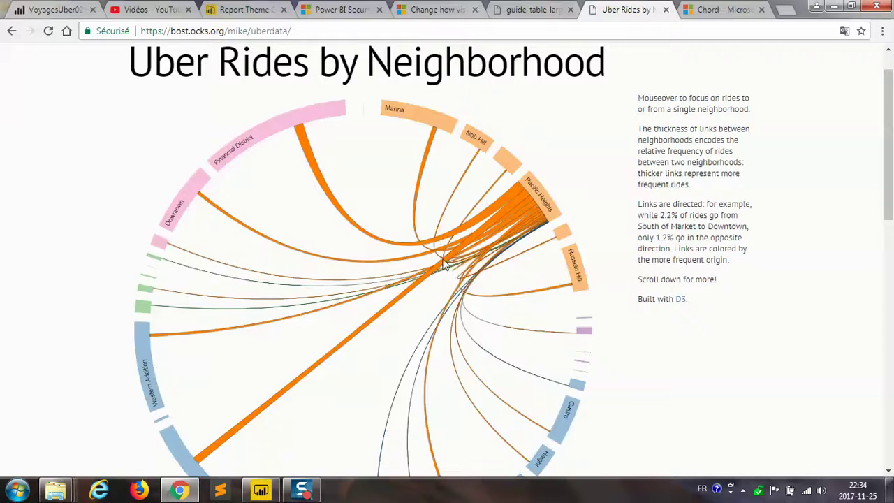
{"action": "left_click", "coordinate": [260, 492]}
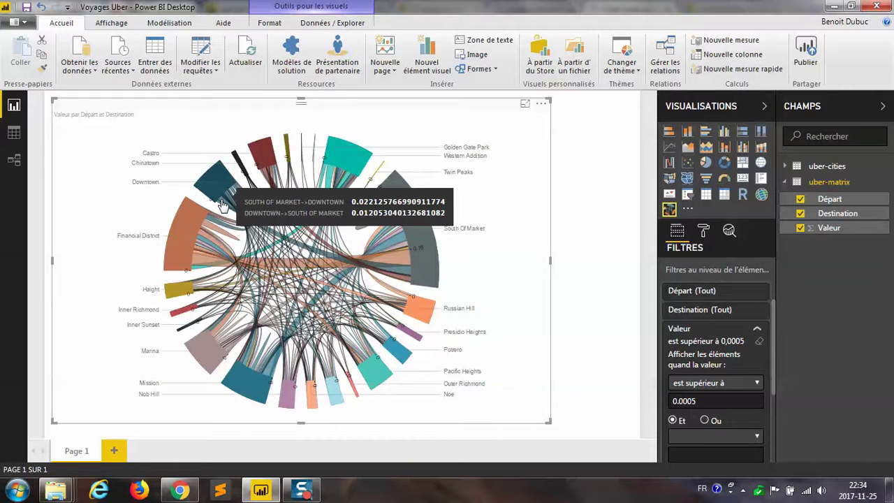
{"action": "left_click", "coordinate": [180, 491]}
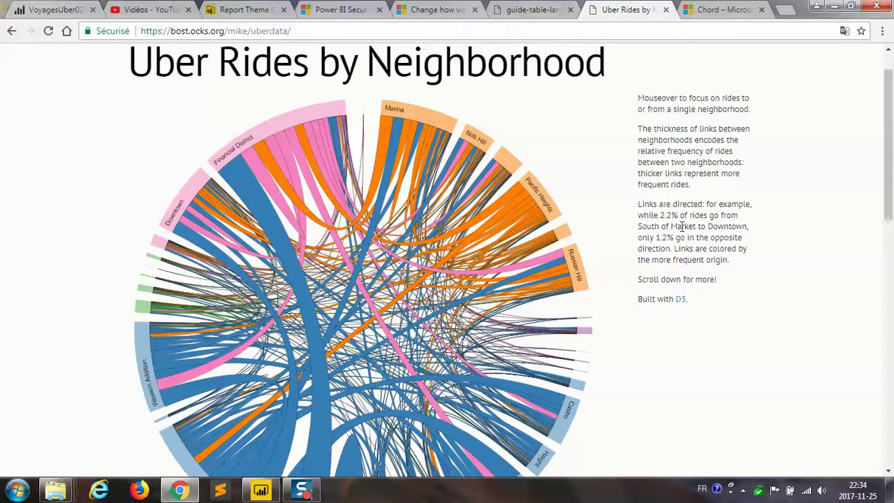
Highlight the passage about rides between South of Market and Downtown on the Uber Rides page
{"action": "left_click_drag", "start_coordinate": [659, 217], "coordinate": [734, 255]}
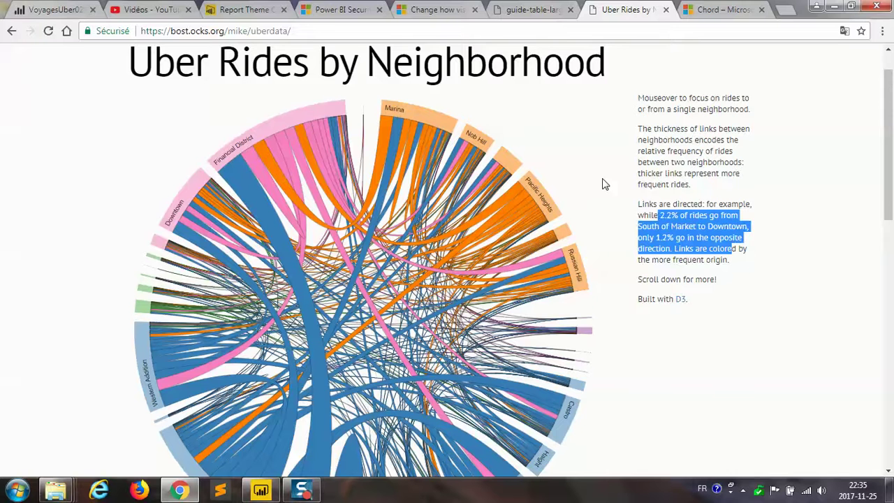
{"action": "scroll", "coordinate": [605, 184], "scroll_direction": "up", "scroll_amount": 1}
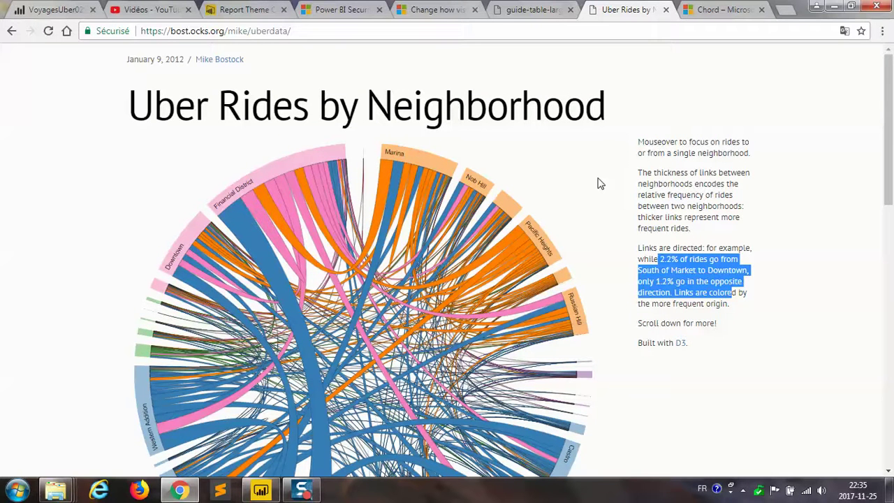
Clear the "chord" search on the AppSource page and browse all apps filtered to Power BI visuals
{"action": "left_click", "coordinate": [712, 14]}
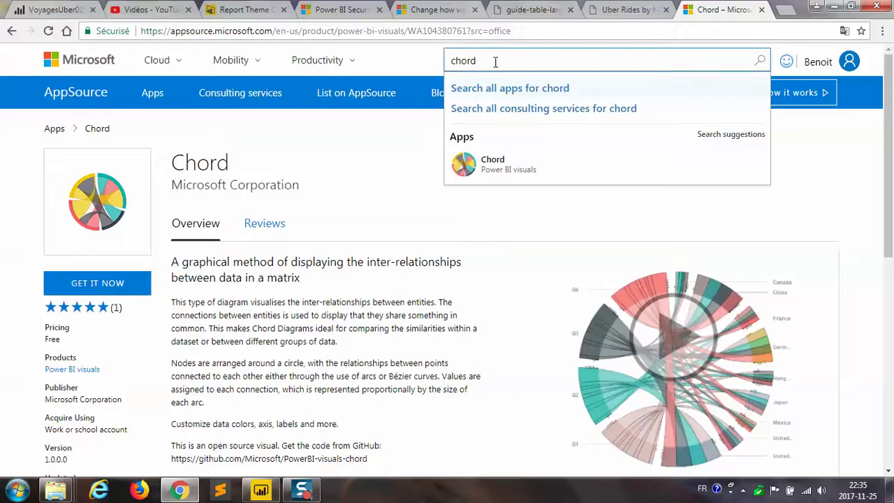
{"action": "left_click_drag", "start_coordinate": [495, 62], "coordinate": [441, 60]}
{"action": "key", "text": "BackSpace"}
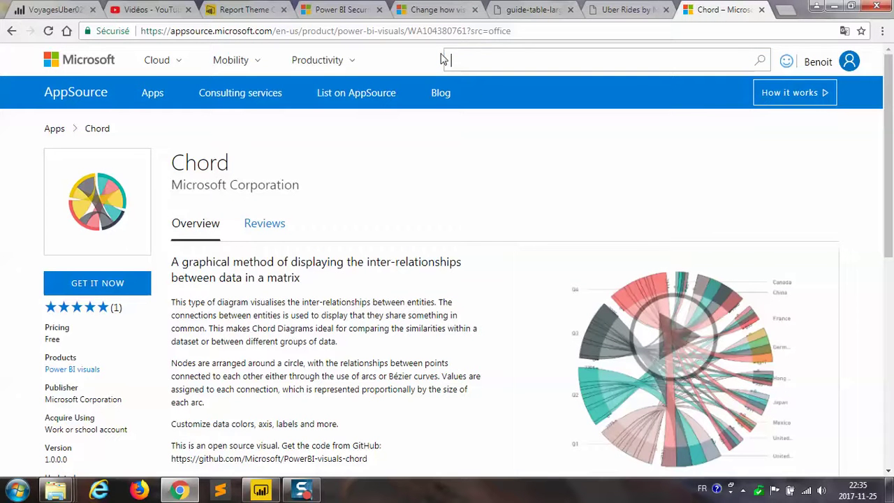
{"action": "left_click", "coordinate": [436, 137]}
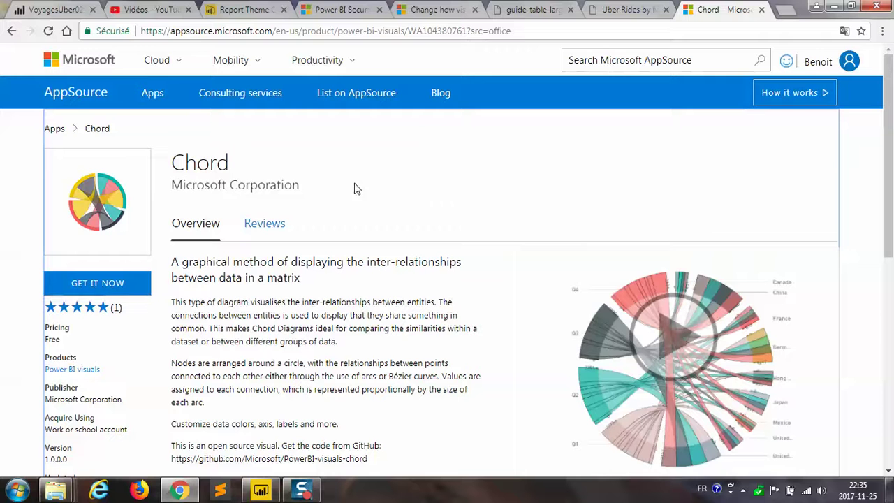
{"action": "left_click", "coordinate": [153, 93]}
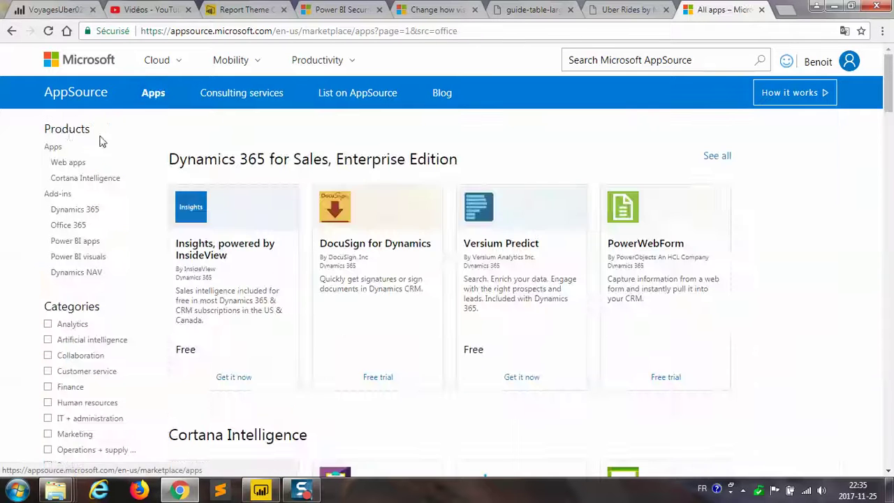
{"action": "left_click", "coordinate": [77, 257]}
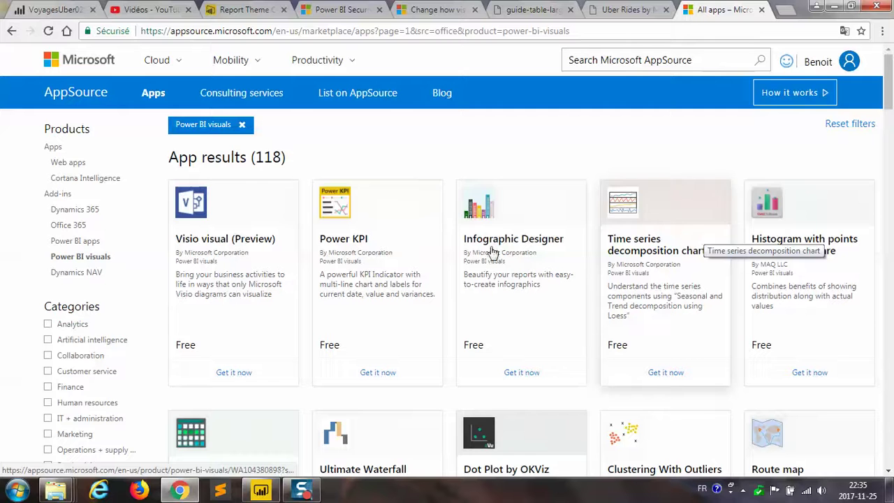
{"action": "scroll", "coordinate": [775, 245], "scroll_direction": "down", "scroll_amount": 1}
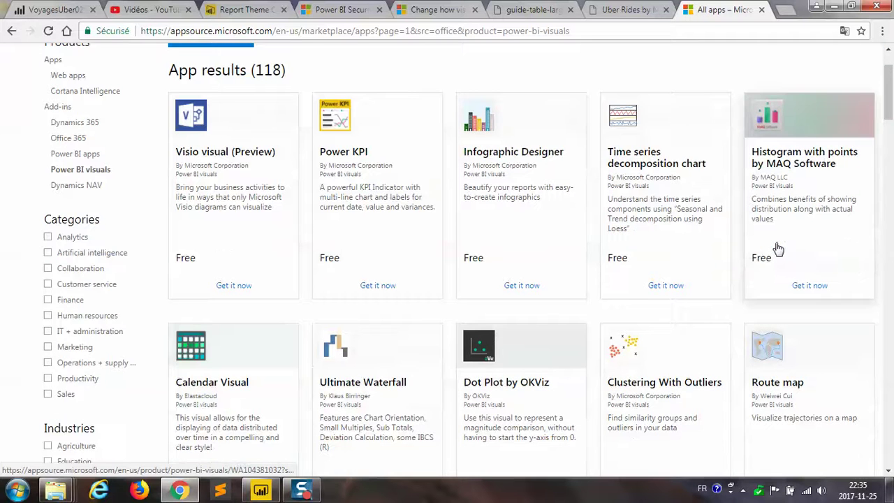
{"action": "scroll", "coordinate": [777, 248], "scroll_direction": "down", "scroll_amount": 2}
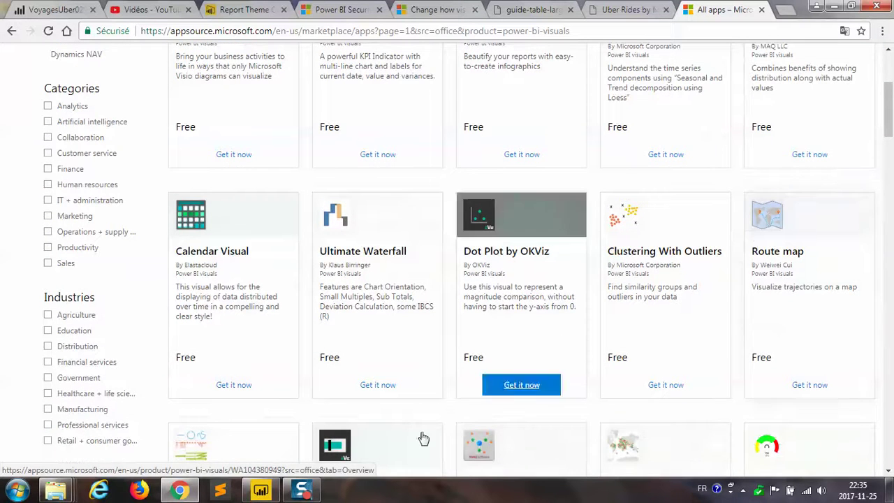
Switch back to Power BI Desktop and review the chord visual's From, To and Values field assignments
{"action": "left_click", "coordinate": [290, 473]}
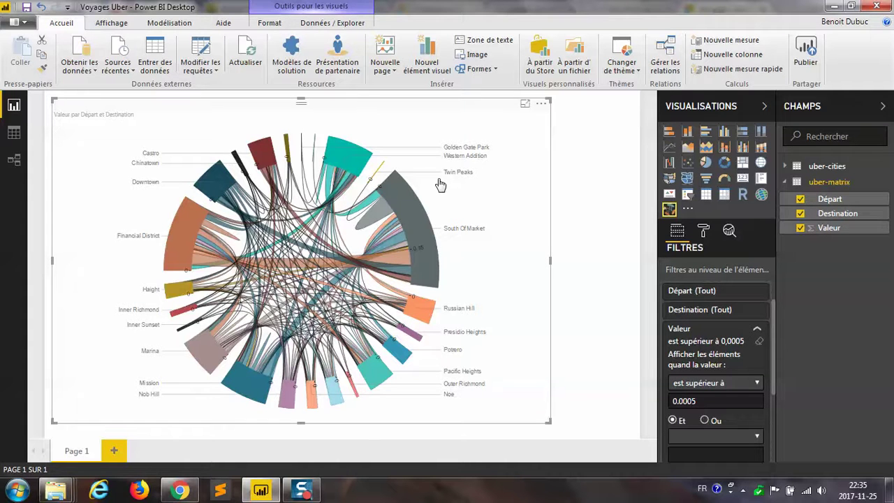
{"action": "scroll", "coordinate": [771, 253], "scroll_direction": "up", "scroll_amount": 3}
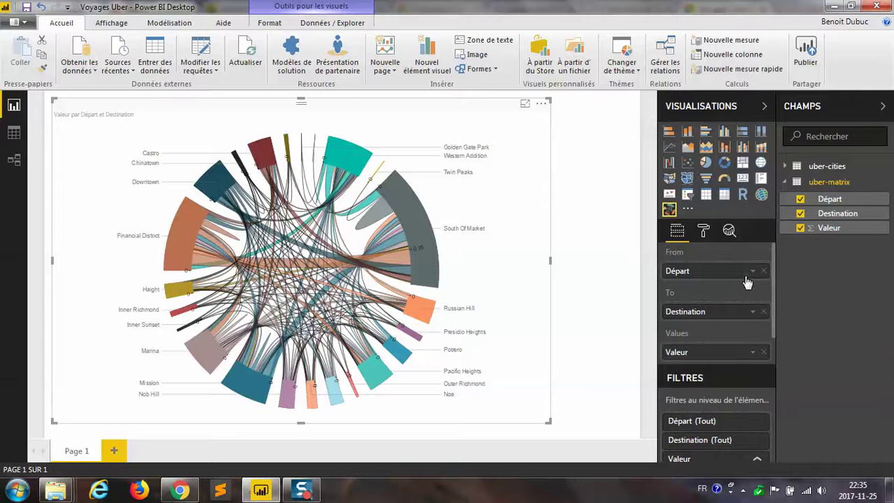